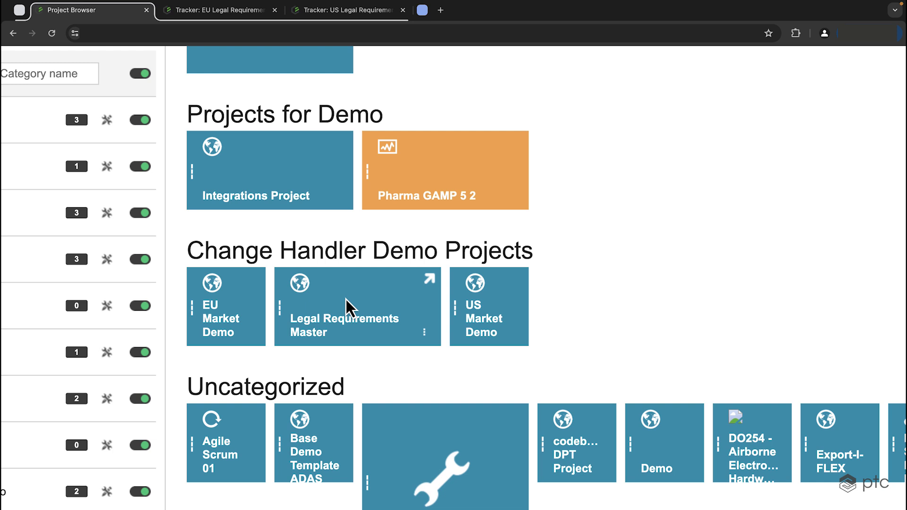
# Open the Legal Requirements tracker of the Legal Requirements Master project and look through its requirements
pyautogui.click(332, 322)
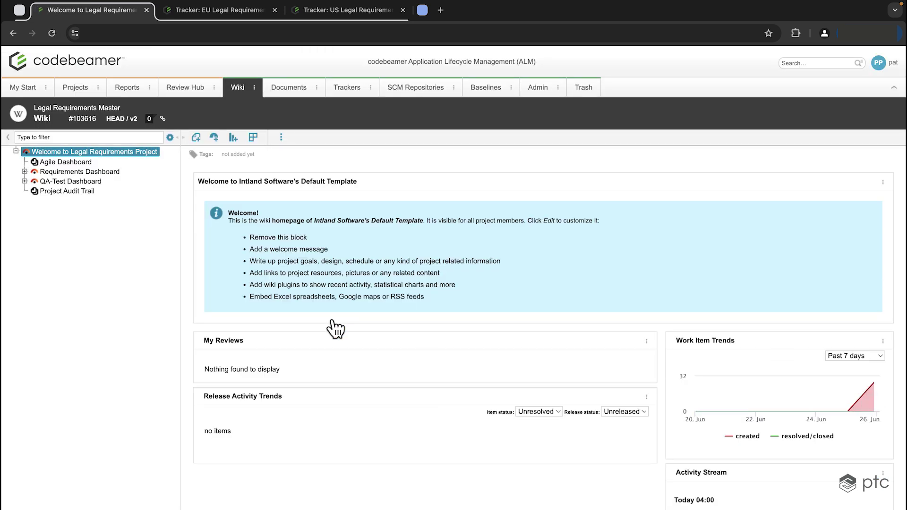
pyautogui.click(348, 88)
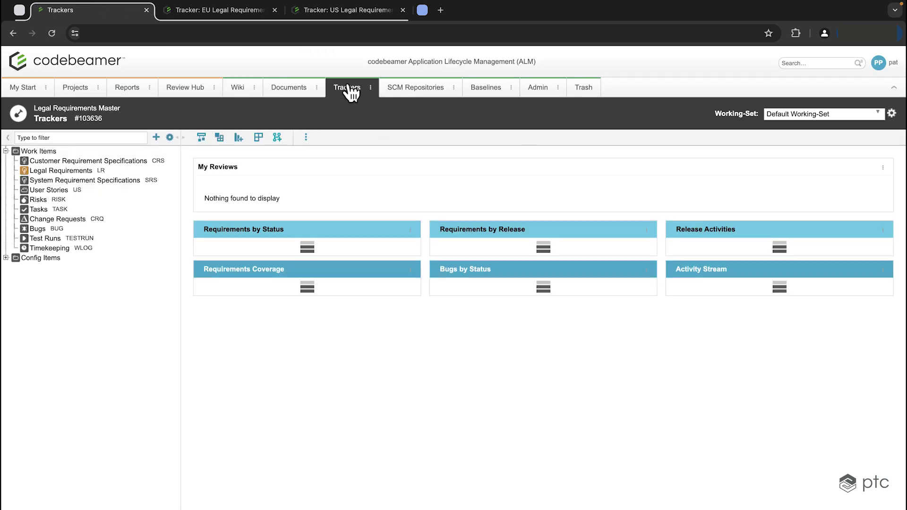
pyautogui.click(56, 172)
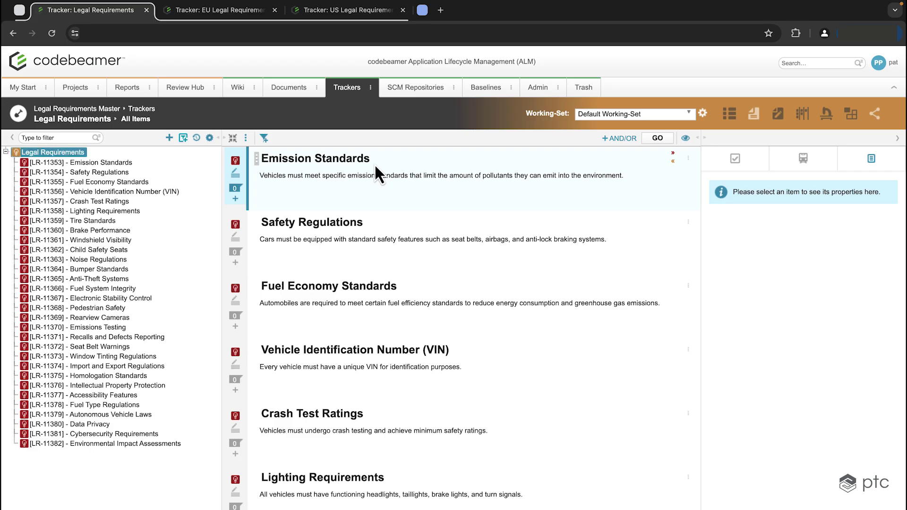
pyautogui.scroll(-12, 383, 297)
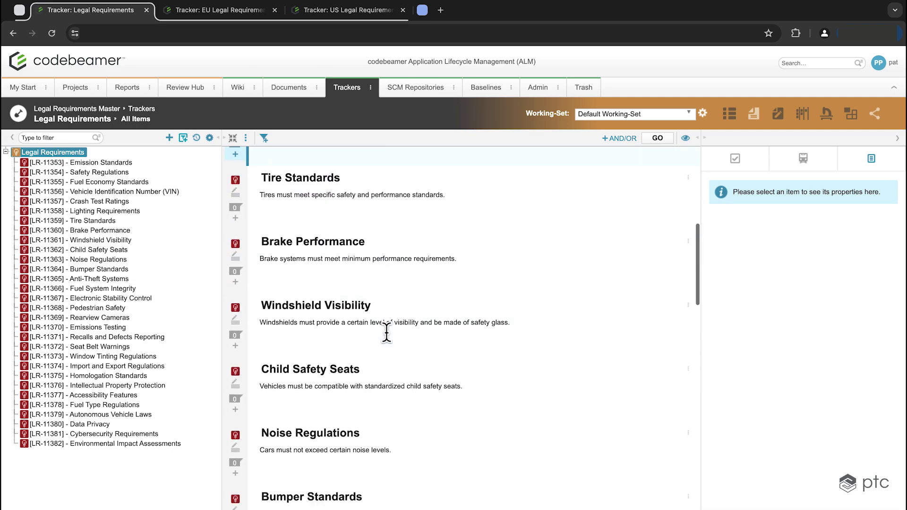
pyautogui.scroll(-15, 387, 333)
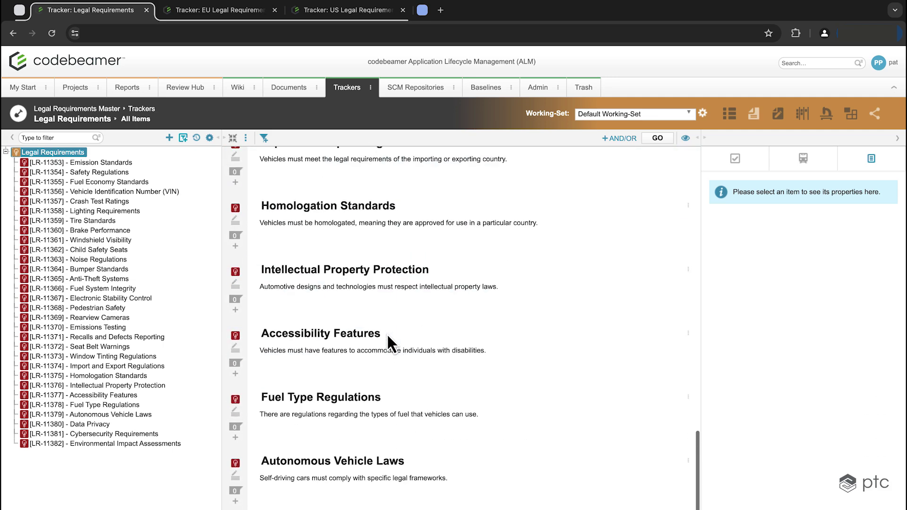
pyautogui.scroll(8, 387, 334)
pyautogui.scroll(15, 387, 333)
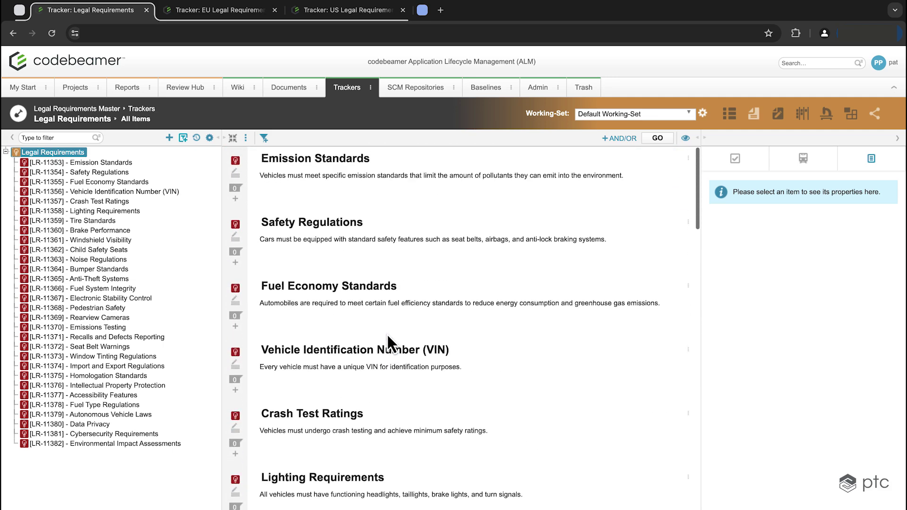
# Check the contents of the EU Legal Requirements and US Legal Requirements trackers
pyautogui.click(237, 12)
pyautogui.click(355, 90)
pyautogui.click(71, 172)
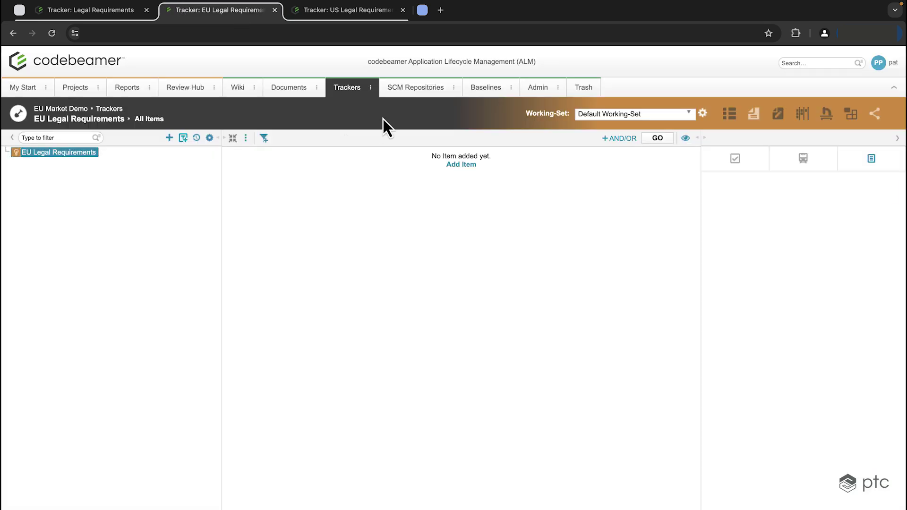
pyautogui.click(352, 11)
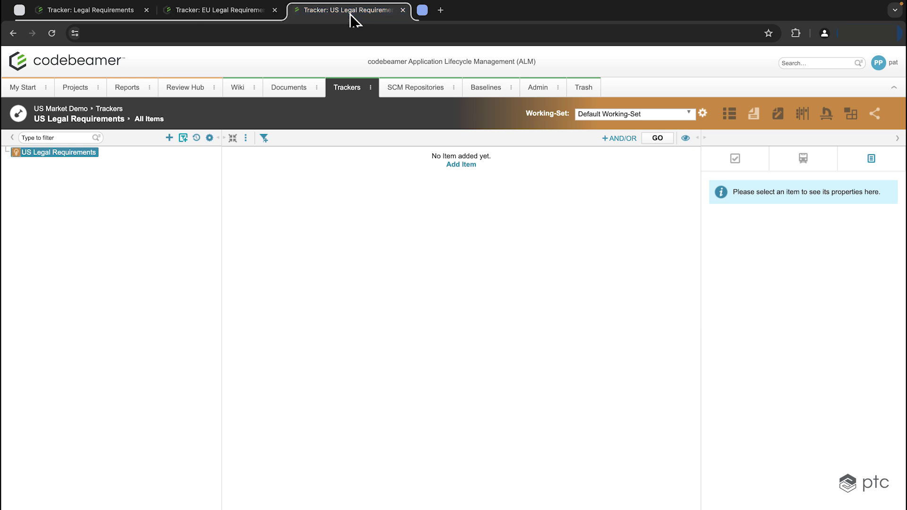
pyautogui.click(243, 12)
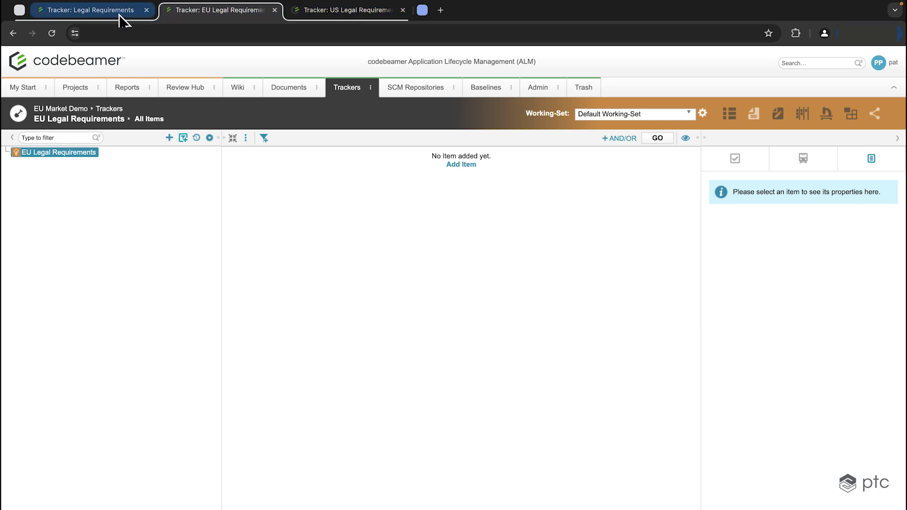
# Select the Emission Standards requirement in the master Legal Requirements tracker and examine its Applicable Market field
pyautogui.click(80, 17)
pyautogui.click(431, 162)
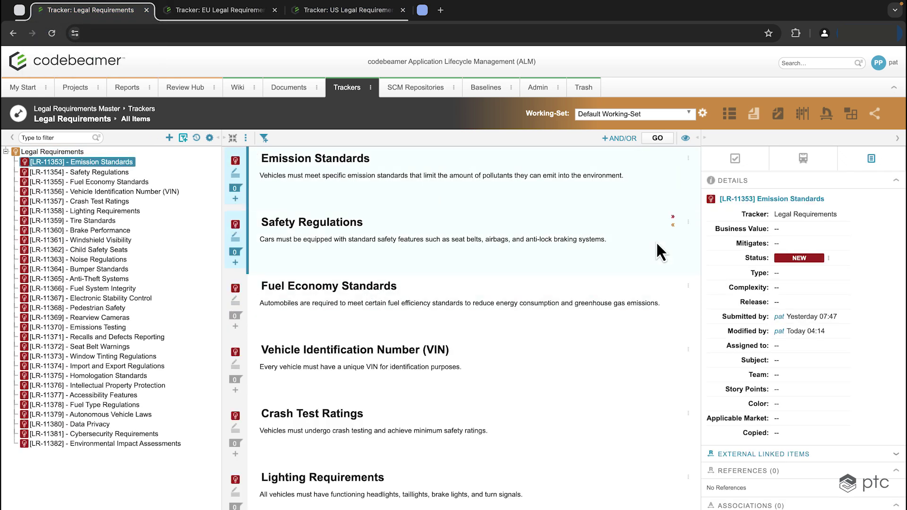
pyautogui.scroll(5, 806, 408)
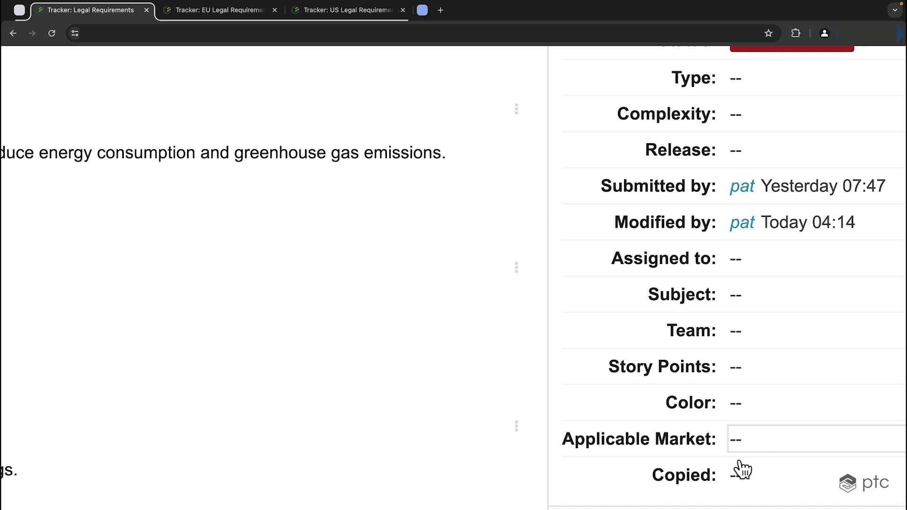
pyautogui.scroll(-5, 732, 477)
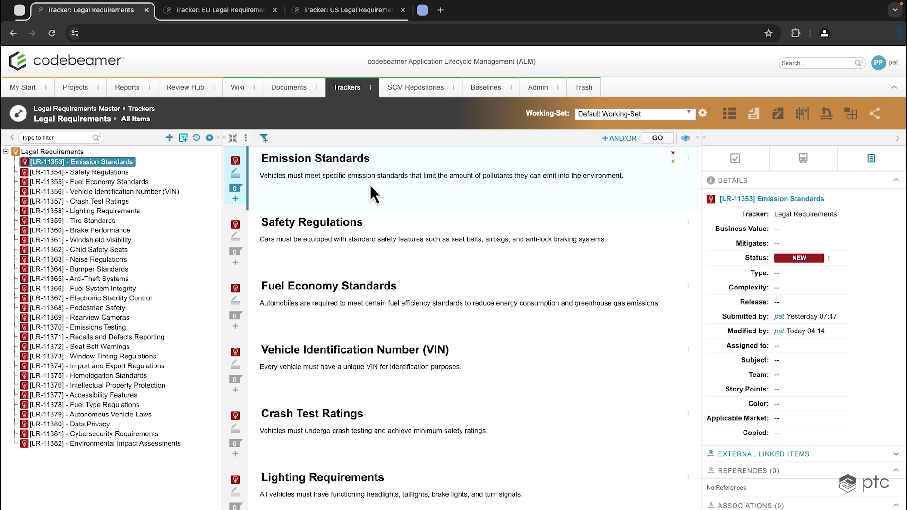
# Look over the EU and US market trackers again before assigning a market to the master requirement
pyautogui.click(220, 10)
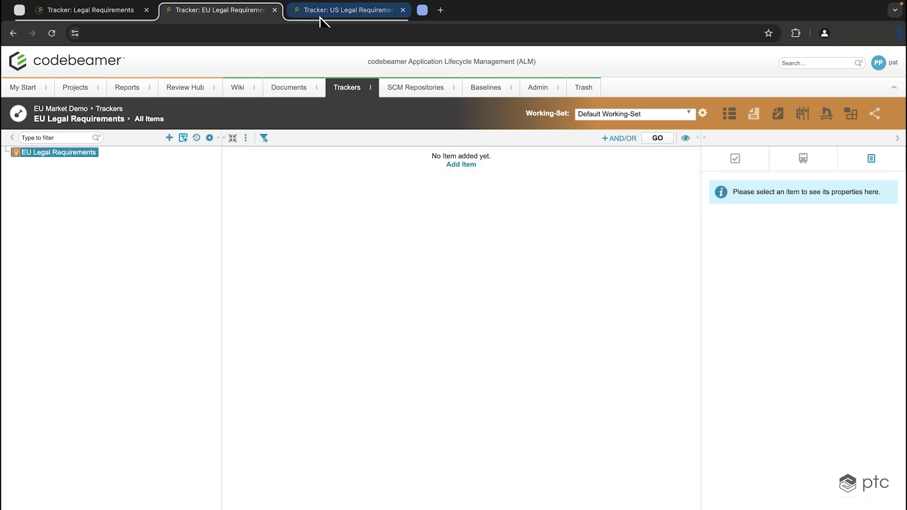
pyautogui.click(326, 10)
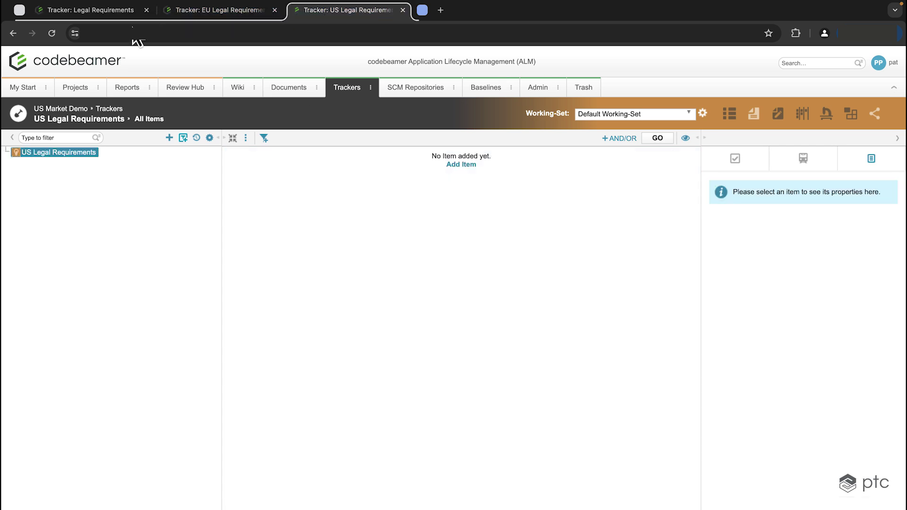
pyautogui.click(220, 14)
# Set the Applicable Market of the master Emission Standards requirement to US and save it
pyautogui.click(114, 15)
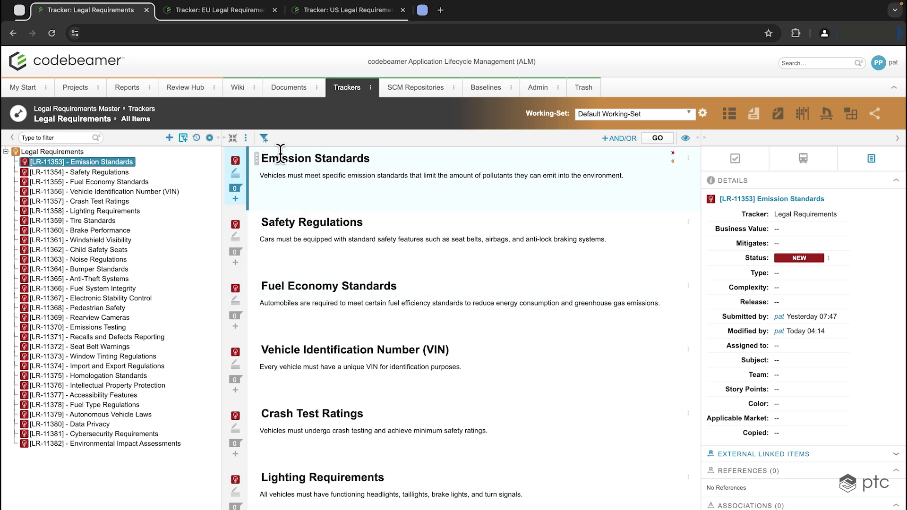
pyautogui.click(782, 419)
pyautogui.click(784, 449)
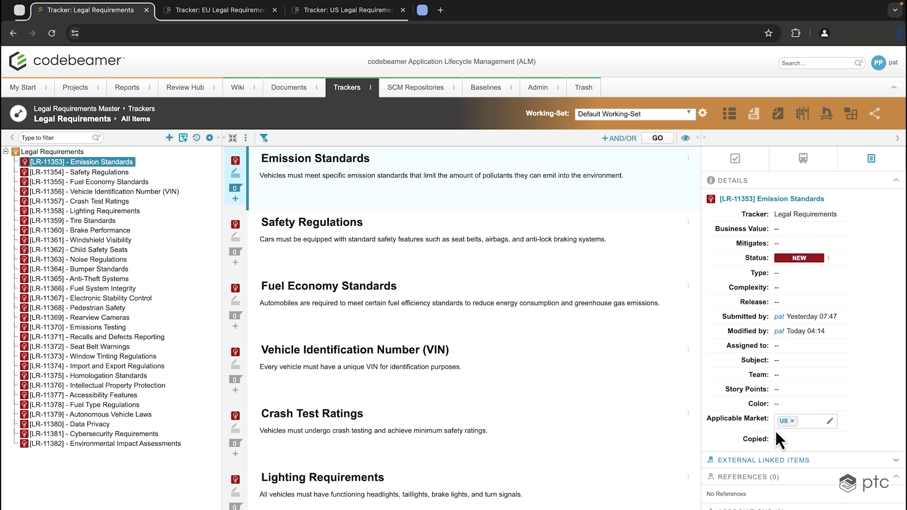
pyautogui.click(705, 404)
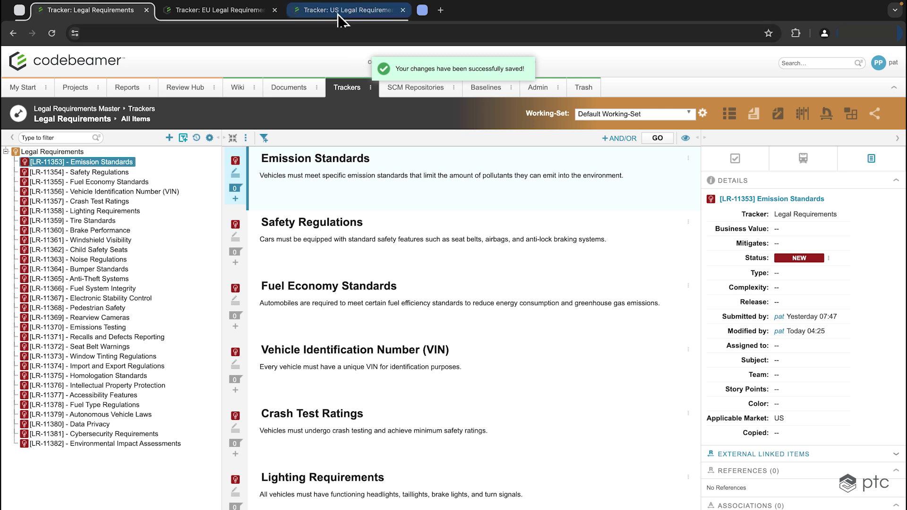
# Reload the US Legal Requirements tracker and view the details of its Emission Standards requirement
pyautogui.click(349, 18)
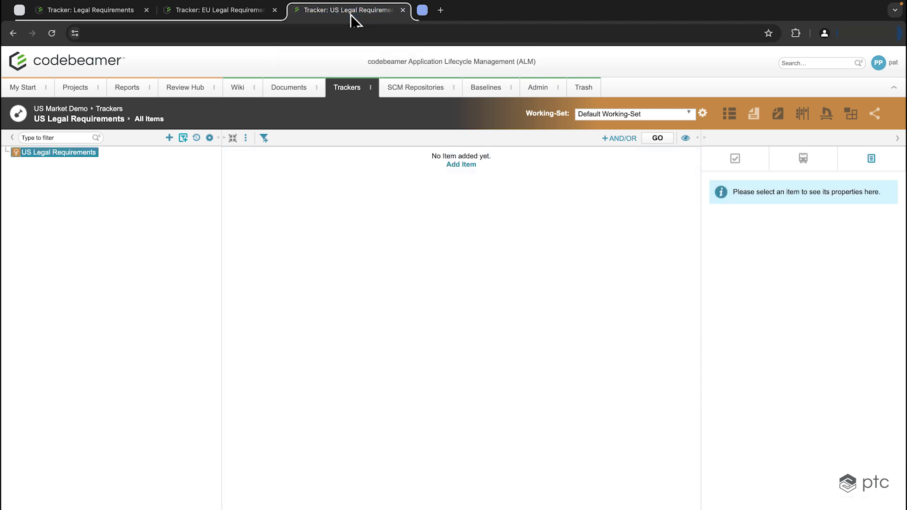
pyautogui.click(52, 33)
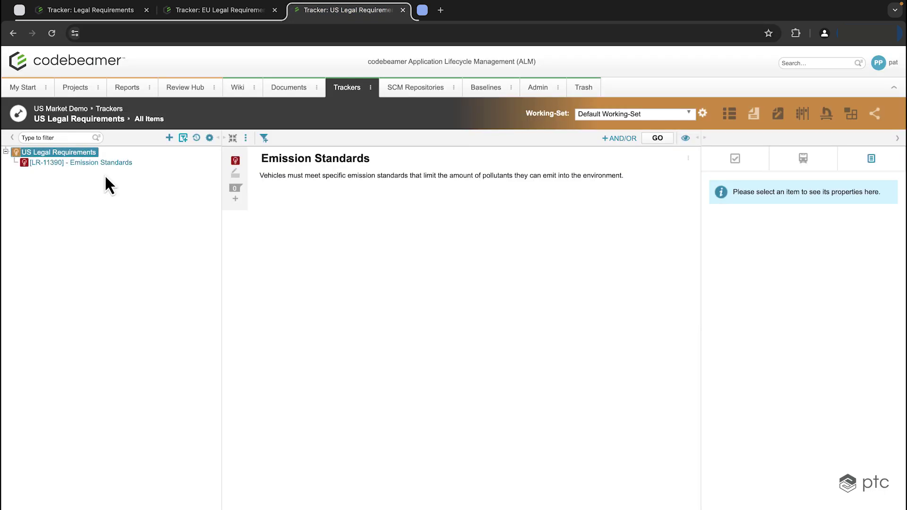
pyautogui.click(438, 184)
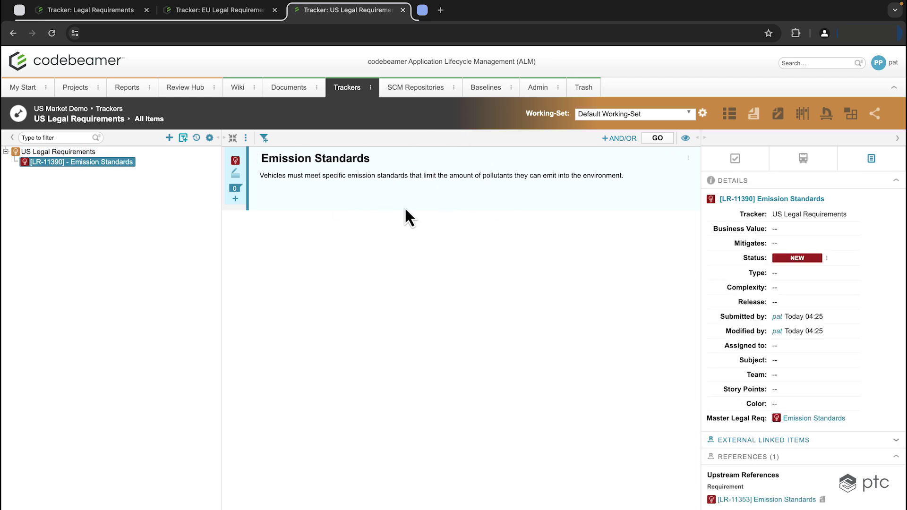
# Add EU to the Applicable Market of the master Emission Standards requirement alongside US and save it
pyautogui.click(110, 12)
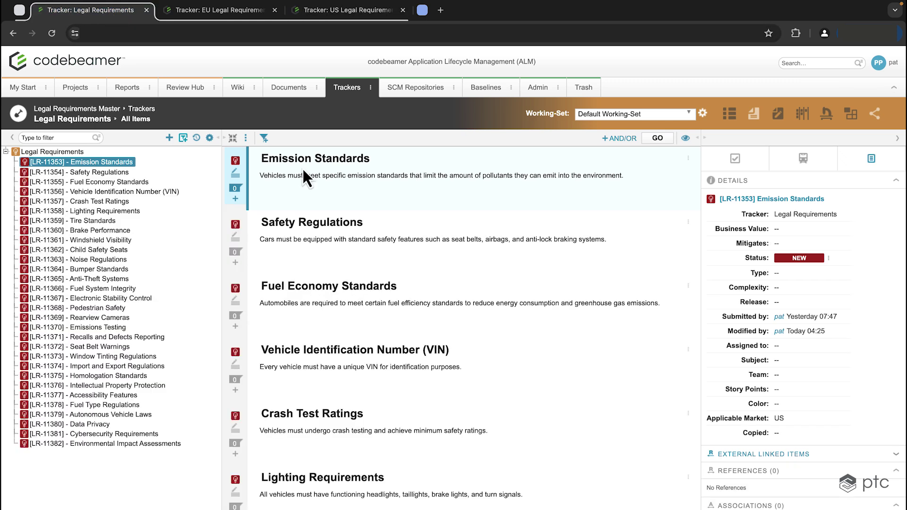
pyautogui.click(799, 420)
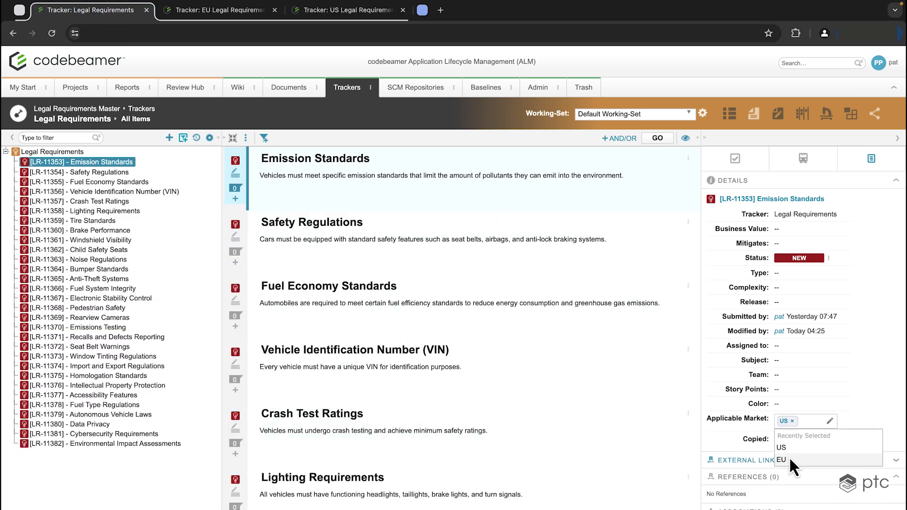
pyautogui.click(786, 460)
pyautogui.click(708, 399)
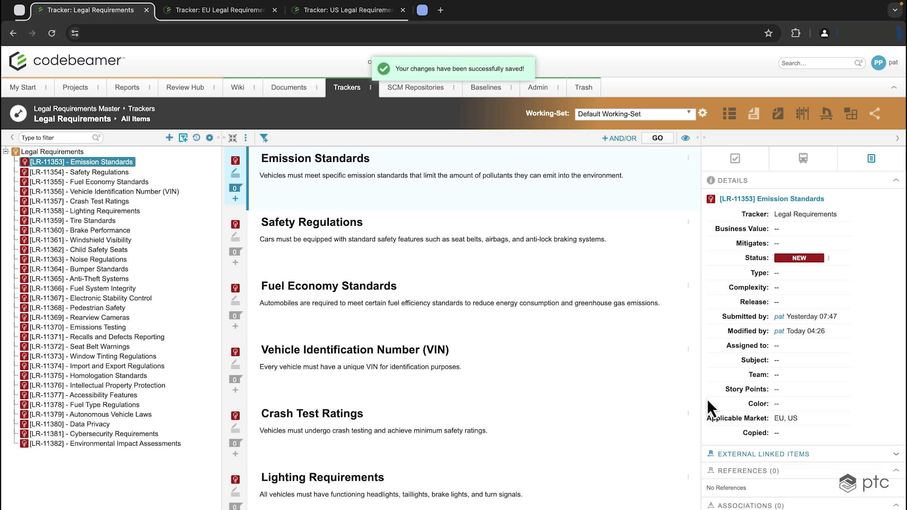
# Reload the US and EU Legal Requirements trackers and view the details of Emission Standards in the EU tracker
pyautogui.click(332, 18)
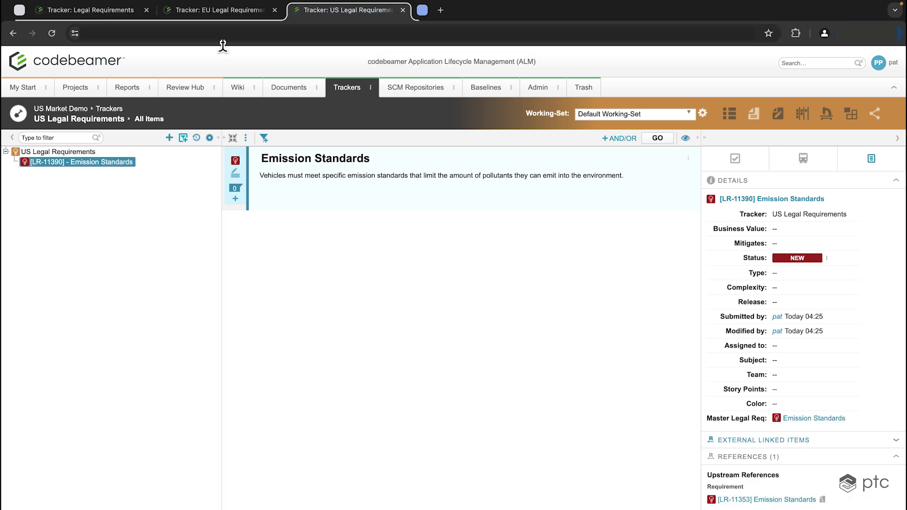
pyautogui.click(53, 34)
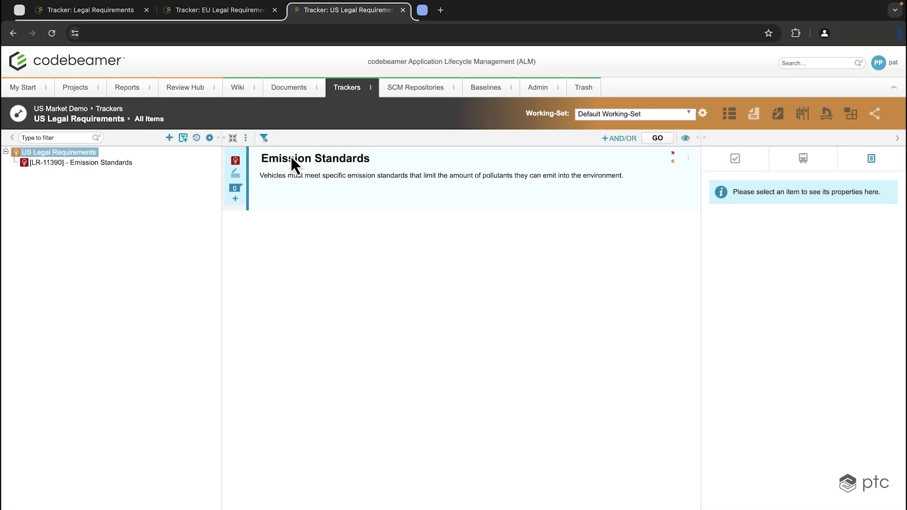
pyautogui.click(197, 10)
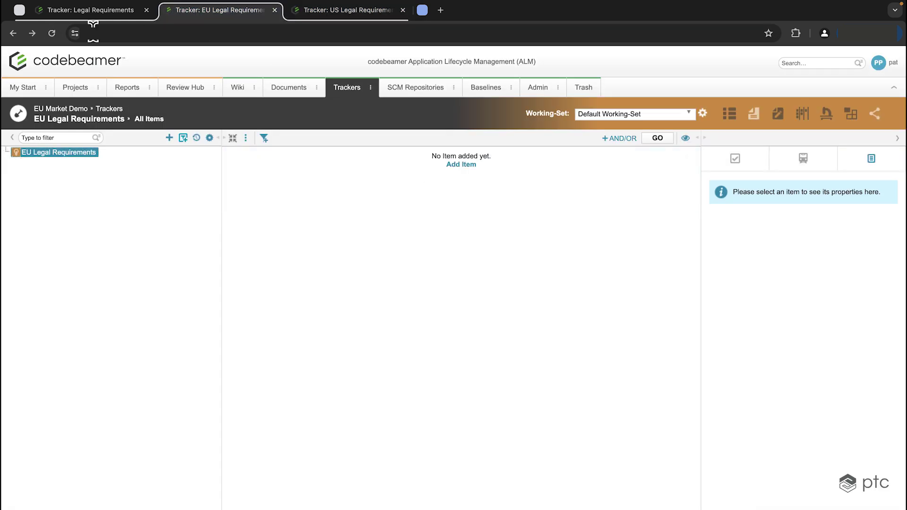
pyautogui.click(52, 33)
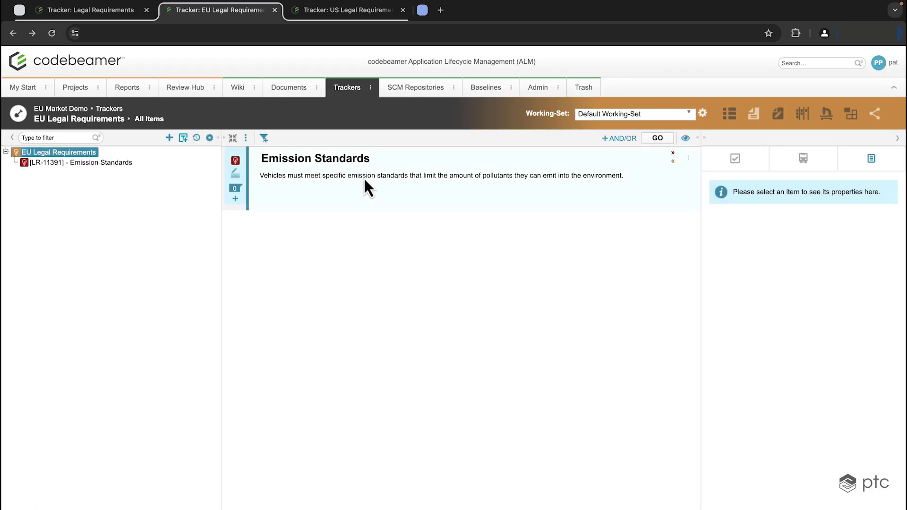
pyautogui.click(357, 188)
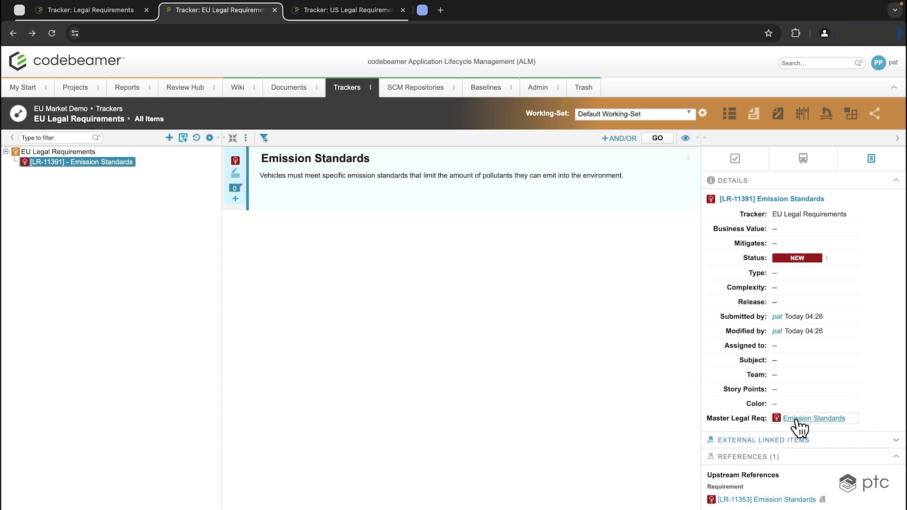
# Open the master requirement linked in the Master Legal Req field and examine its properties
pyautogui.scroll(5, 847, 417)
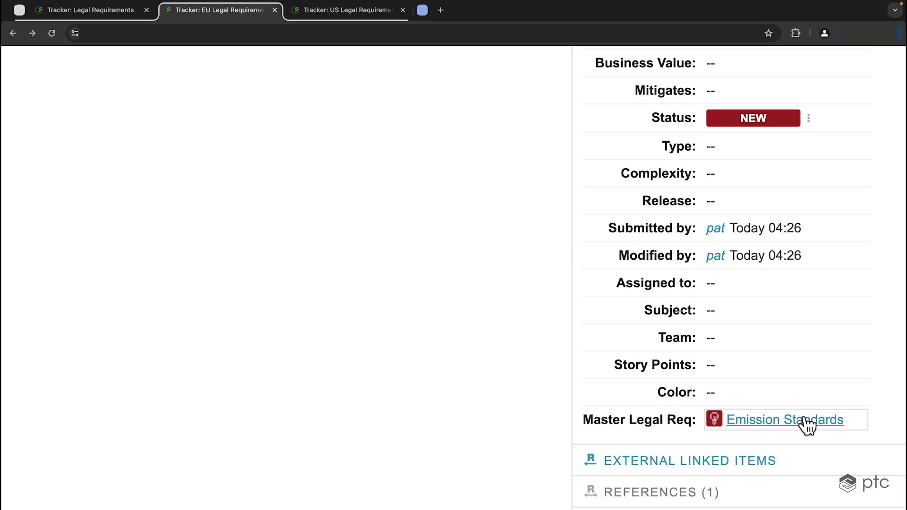
pyautogui.click(806, 421)
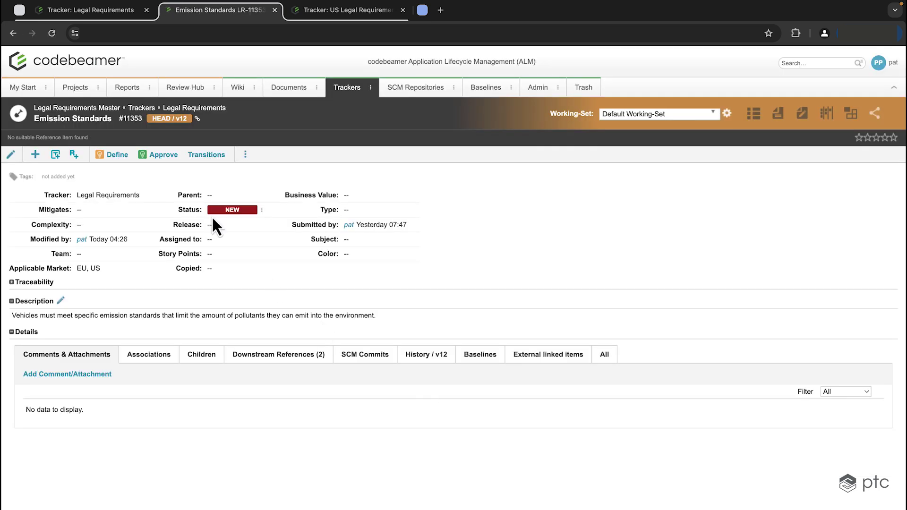
pyautogui.scroll(5, 27, 101)
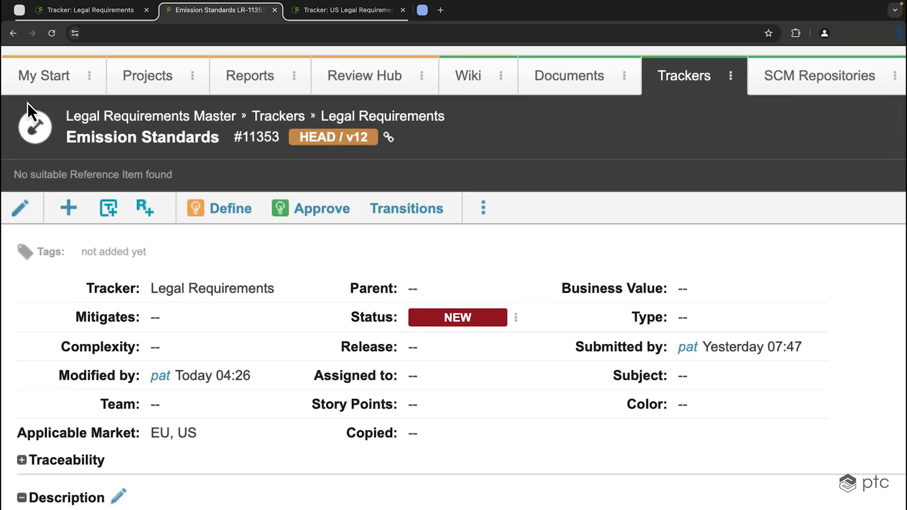
pyautogui.scroll(-5, 87, 194)
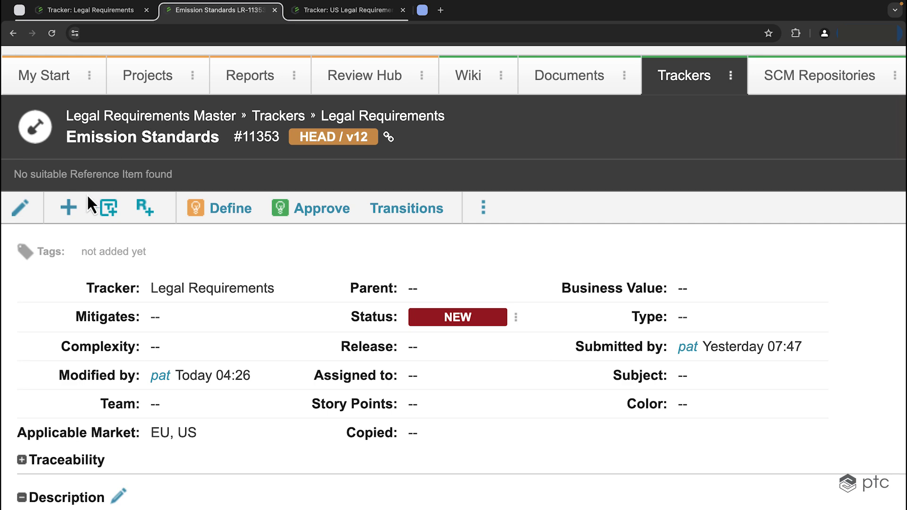
# Go back to the EU Legal Requirements tracker and return to the master Legal Requirements tracker
pyautogui.hscroll(-5, 126, 179)
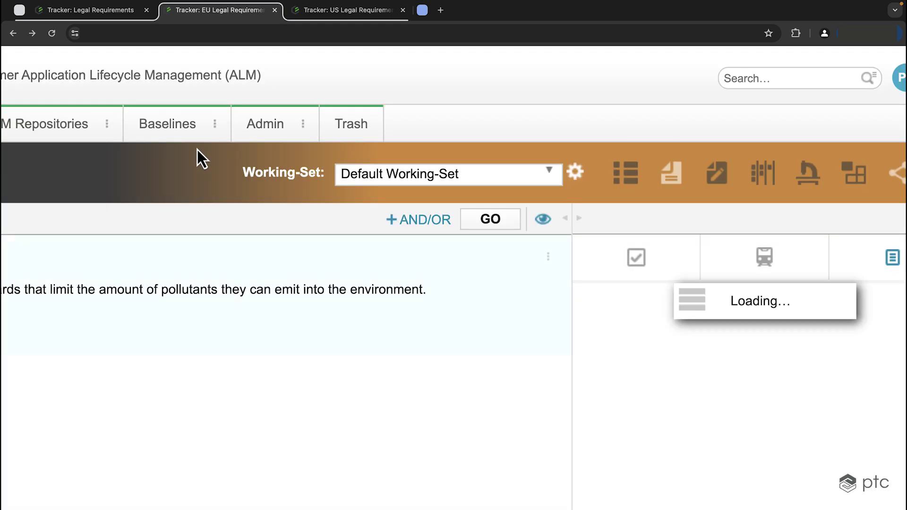
pyautogui.scroll(-5, 197, 150)
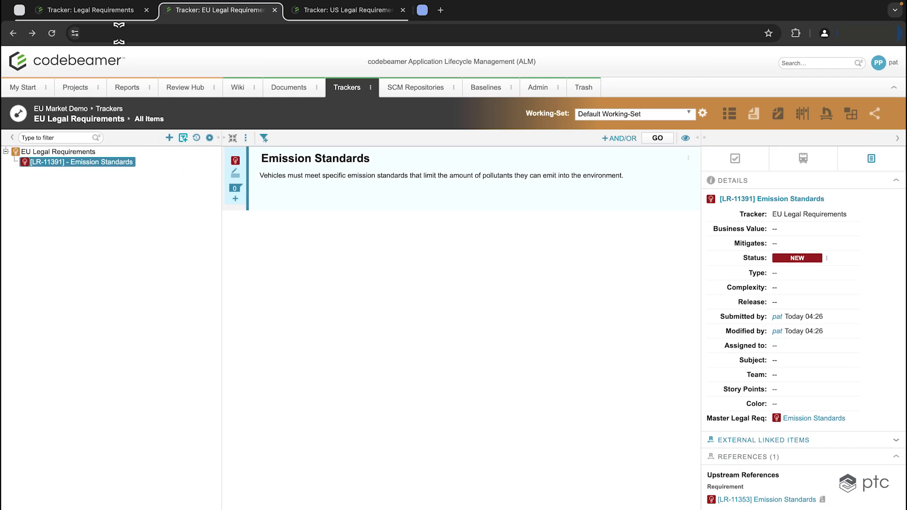
pyautogui.click(104, 13)
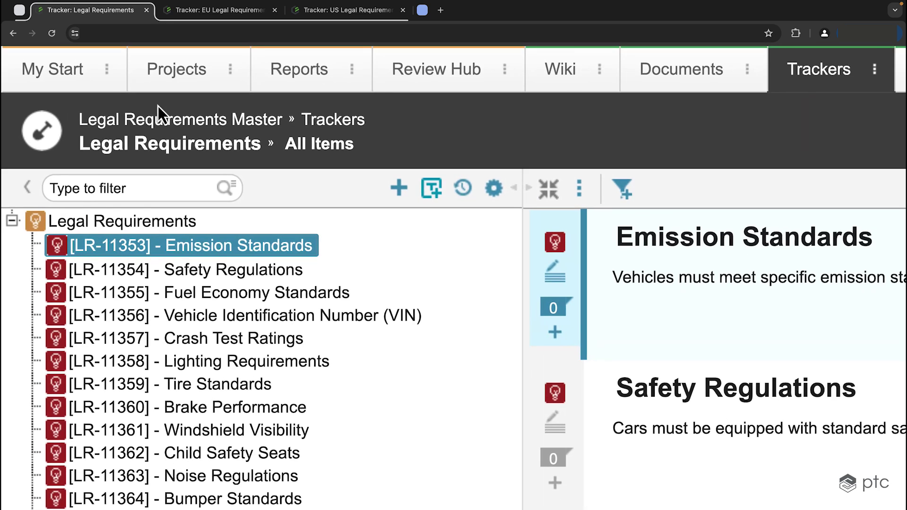
# Open the master Legal Requirements tracker's configuration and display its state transitions
pyautogui.scroll(-5, 120, 134)
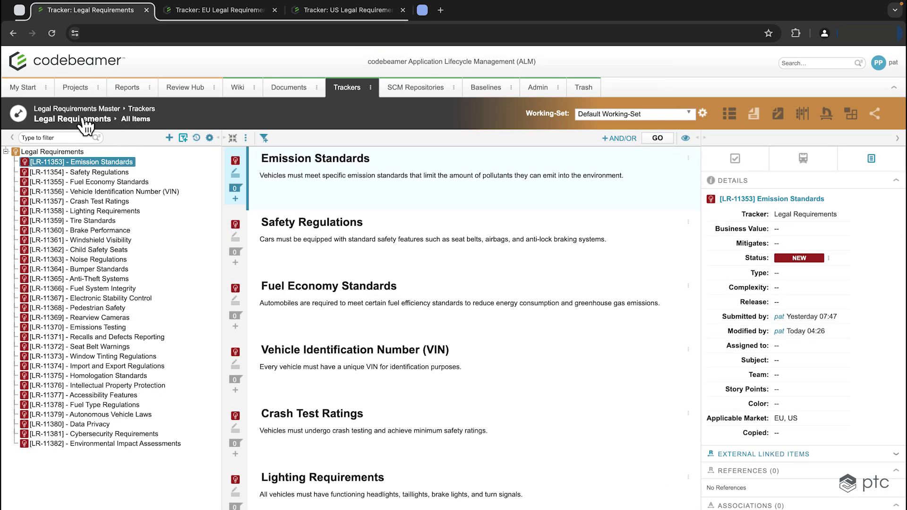
pyautogui.click(246, 138)
pyautogui.click(266, 154)
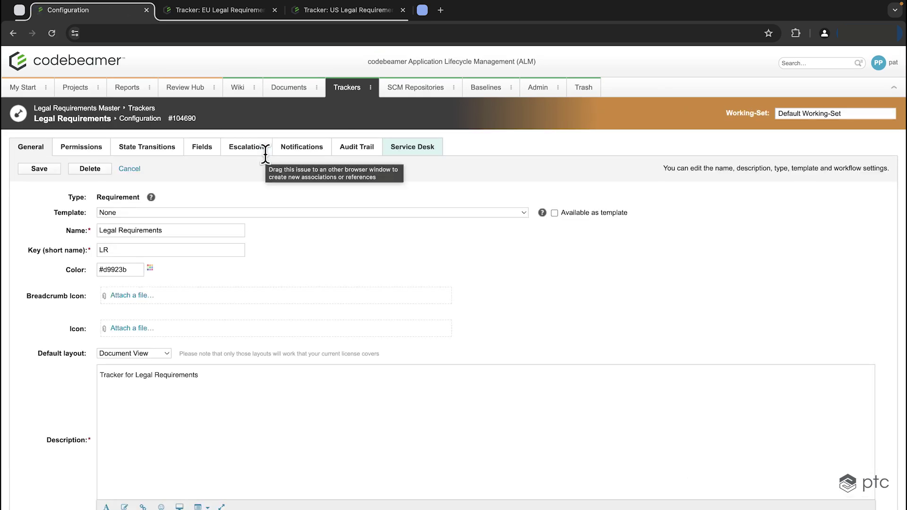
pyautogui.click(166, 155)
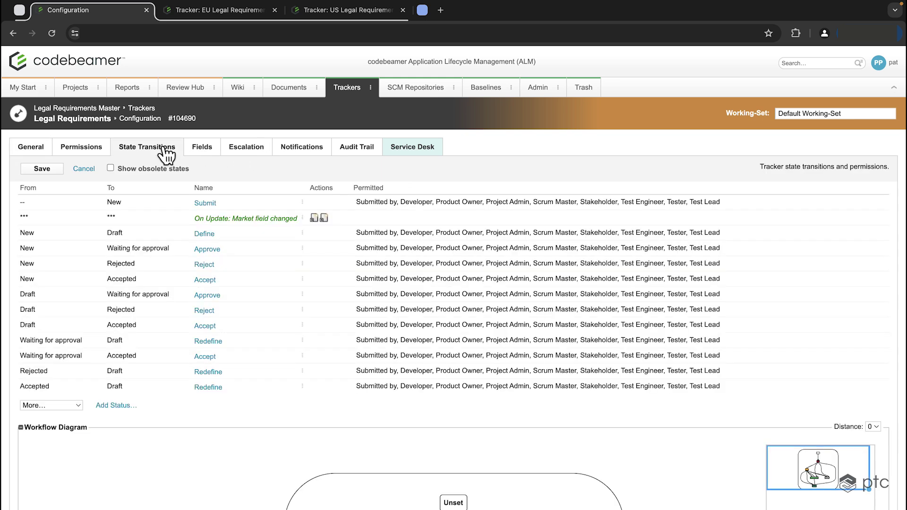
# Open a new Change Handler, review the State options it offers, and close it without adding it
pyautogui.click(57, 407)
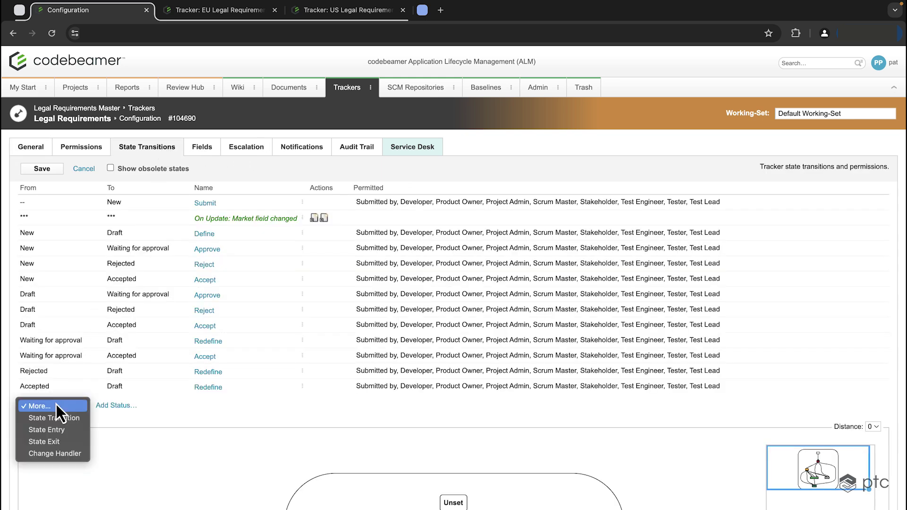
pyautogui.click(55, 456)
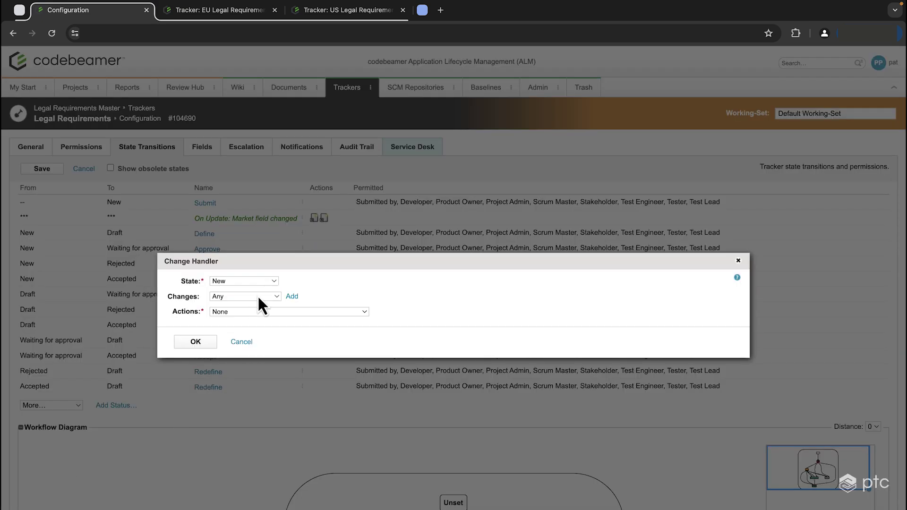
pyautogui.click(222, 284)
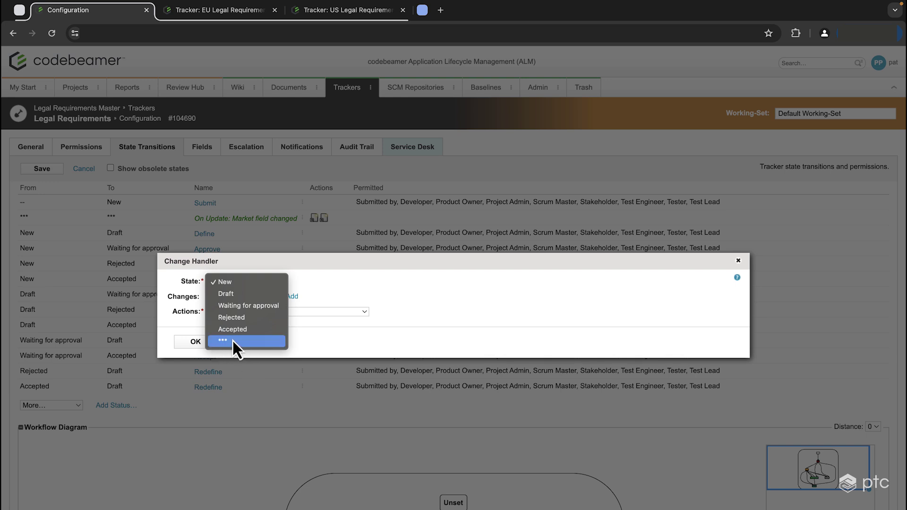
pyautogui.click(335, 287)
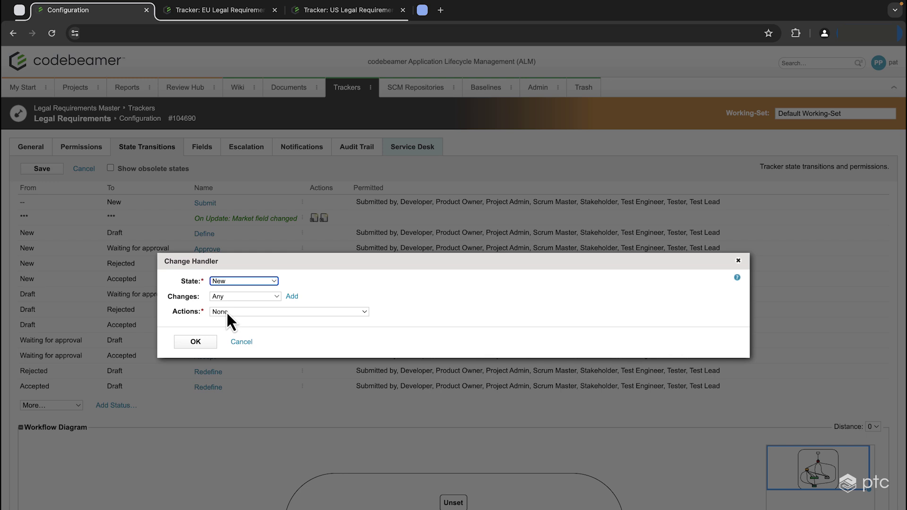
pyautogui.click(242, 342)
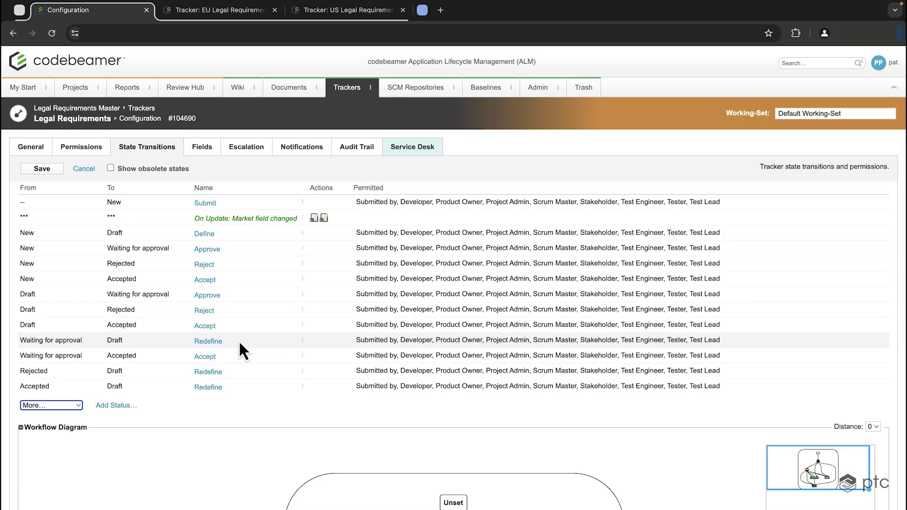
# Open the existing Market field changed handler and examine the condition of its change filter
pyautogui.click(252, 220)
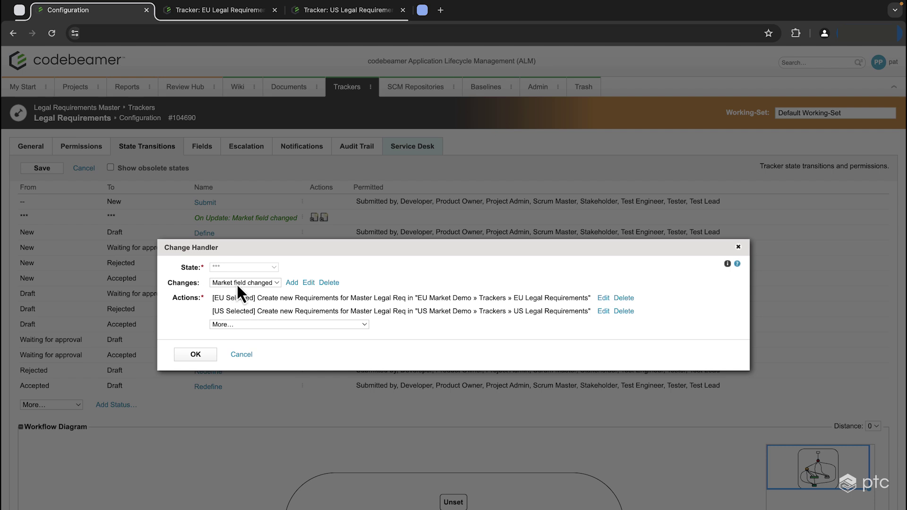
pyautogui.click(309, 284)
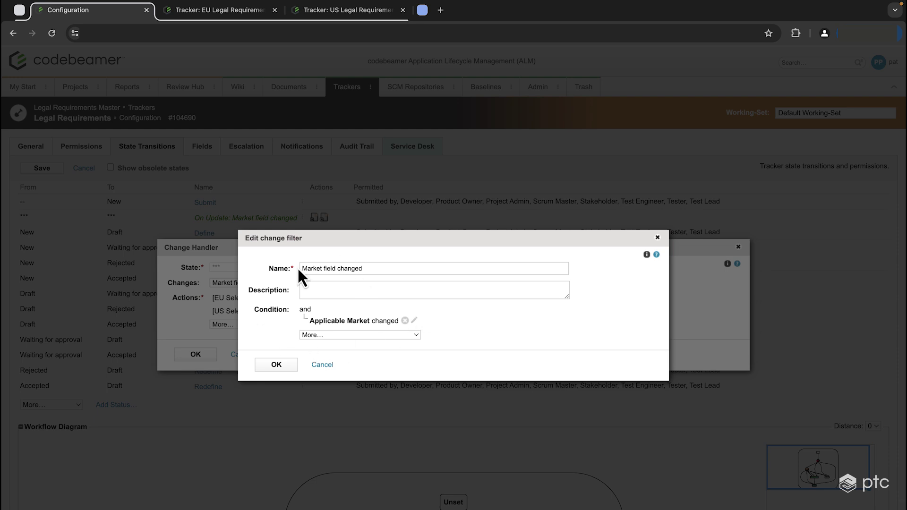
pyautogui.click(277, 365)
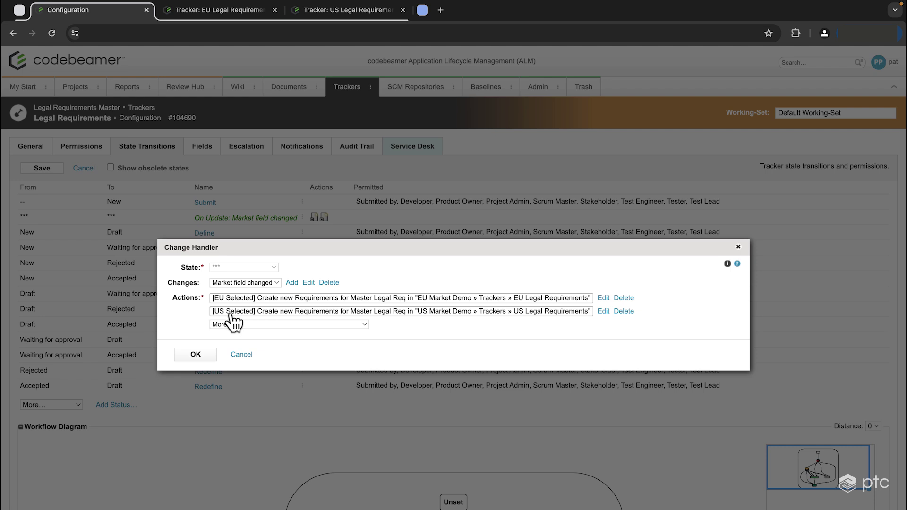
# Expand the handler's action for the EU Legal Requirements tracker and examine its EU Selected condition
pyautogui.click(300, 304)
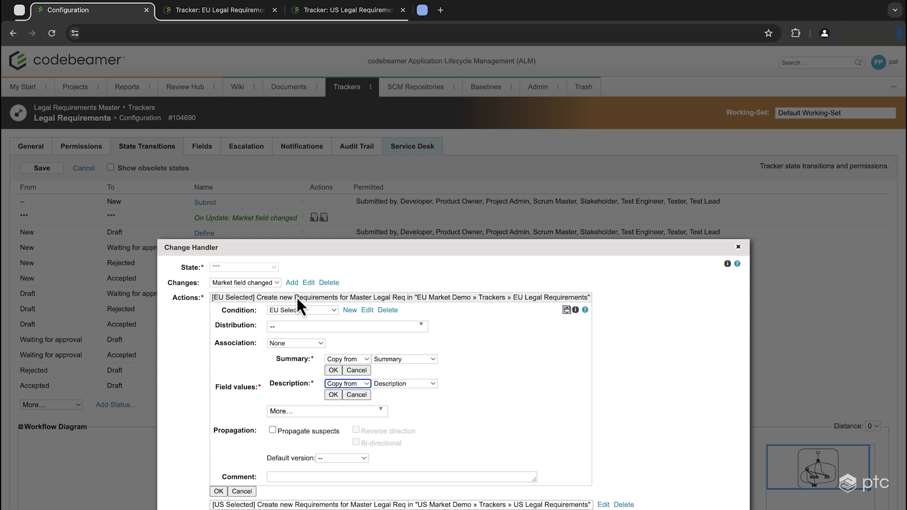
pyautogui.scroll(-2, 386, 274)
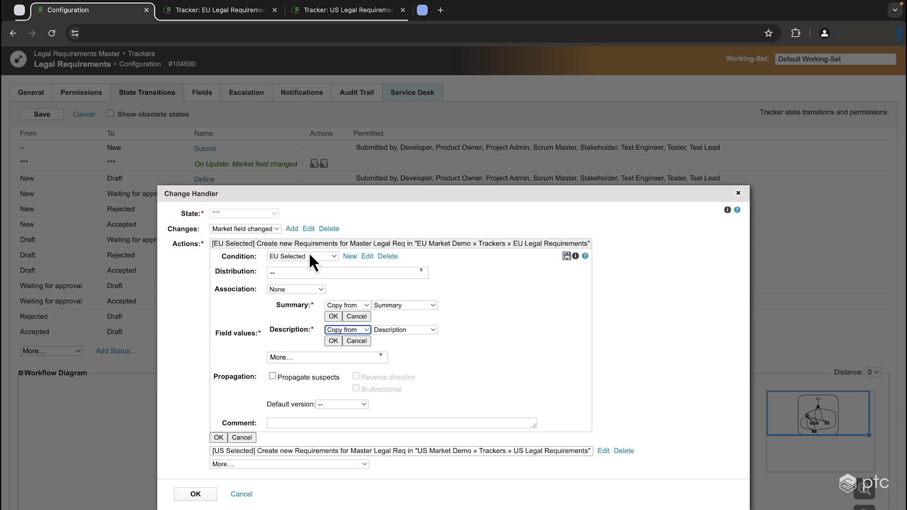
pyautogui.click(368, 256)
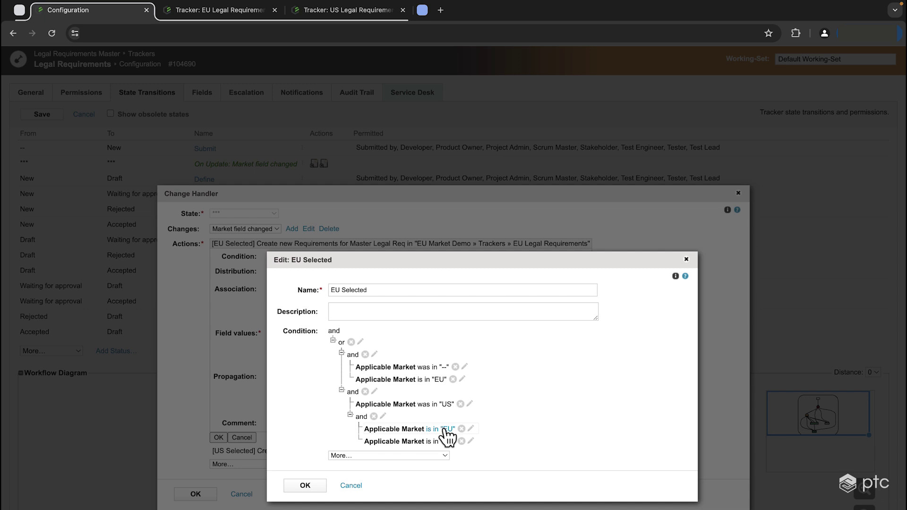
pyautogui.click(305, 485)
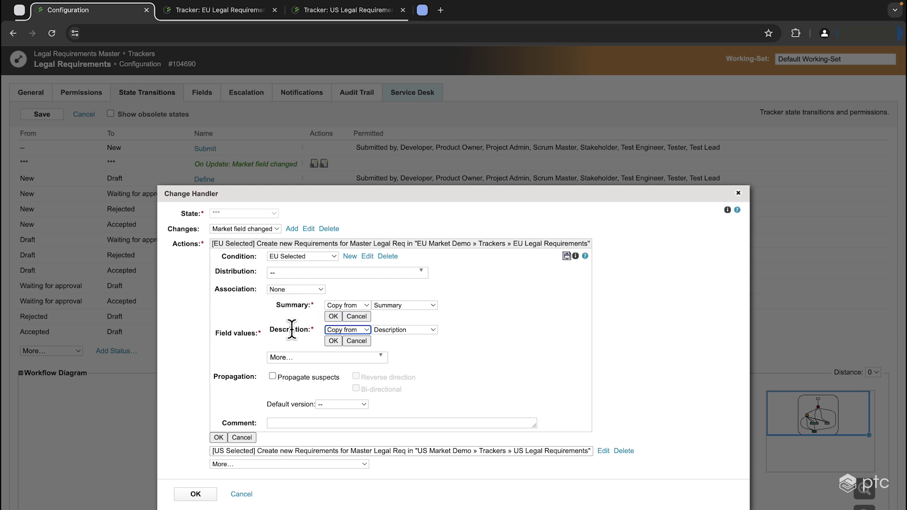
# Confirm copying the Summary and Description field values in the EU Legal Requirements action and apply the action
pyautogui.click(333, 316)
pyautogui.click(333, 328)
pyautogui.scroll(-1, 342, 222)
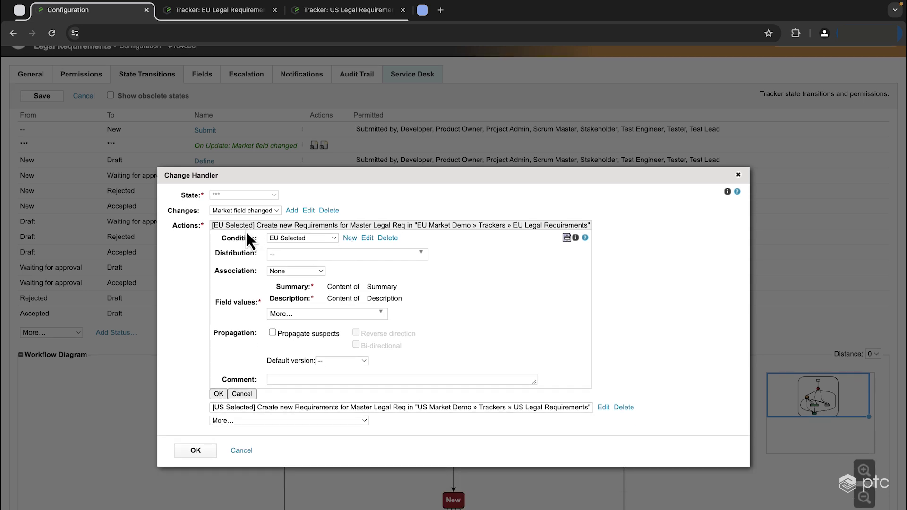
pyautogui.scroll(5, 246, 230)
pyautogui.hscroll(2, 378, 214)
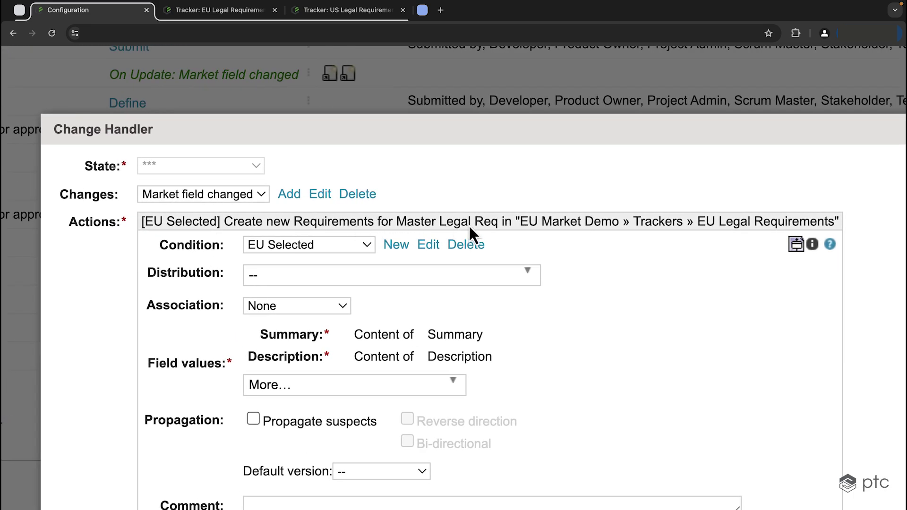
pyautogui.hscroll(3, 441, 234)
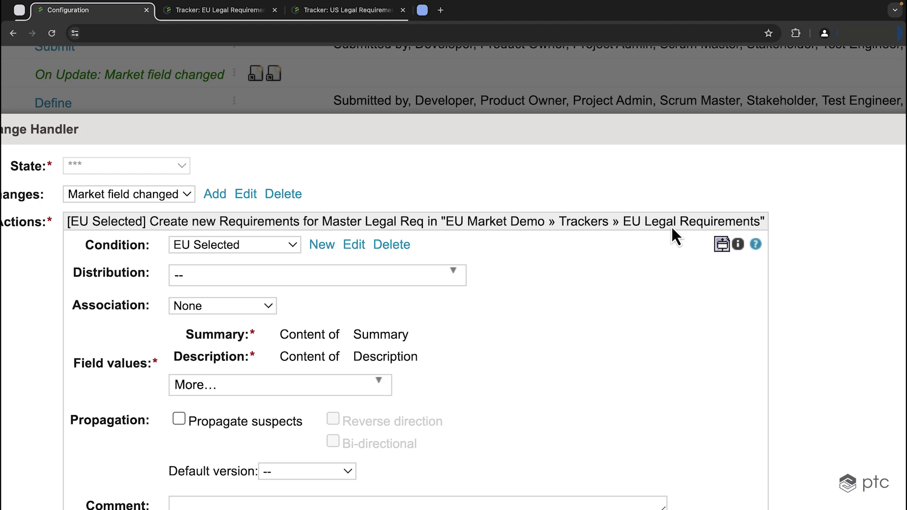
pyautogui.scroll(-5, 671, 226)
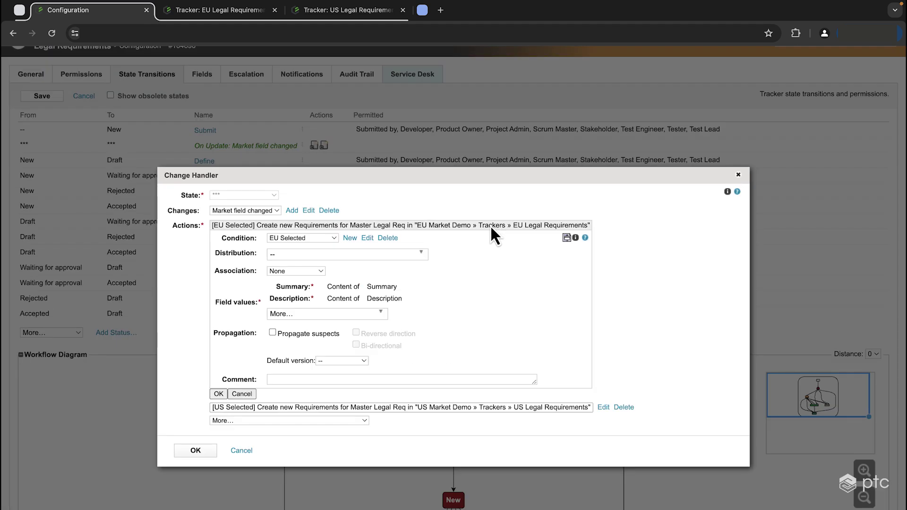
pyautogui.click(219, 394)
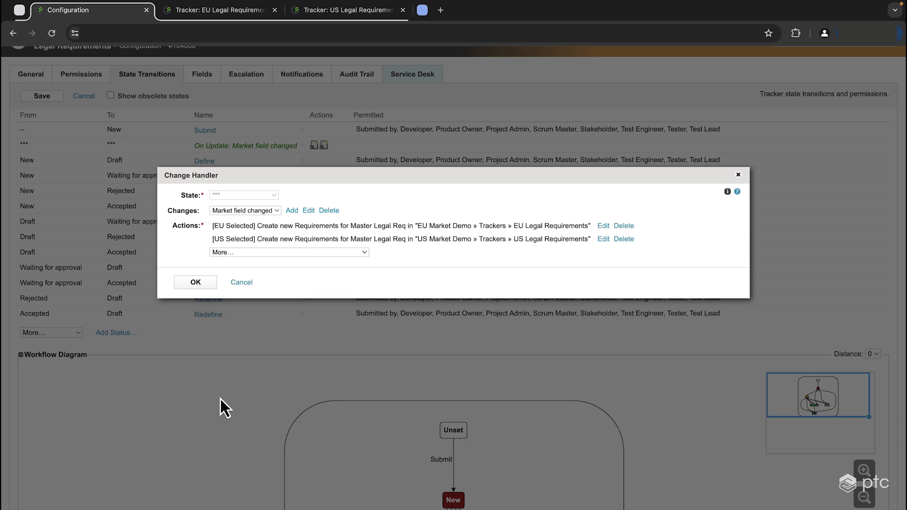
# Start a new upstream/downstream referring items action that creates Requirements for Master Legal Req in EU Market Demo's EU Legal Requirements tracker
pyautogui.click(276, 257)
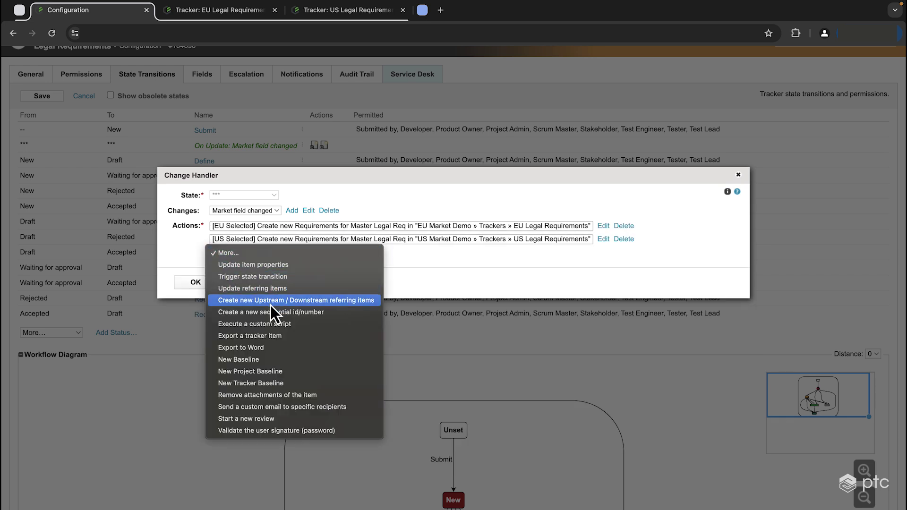
pyautogui.click(307, 302)
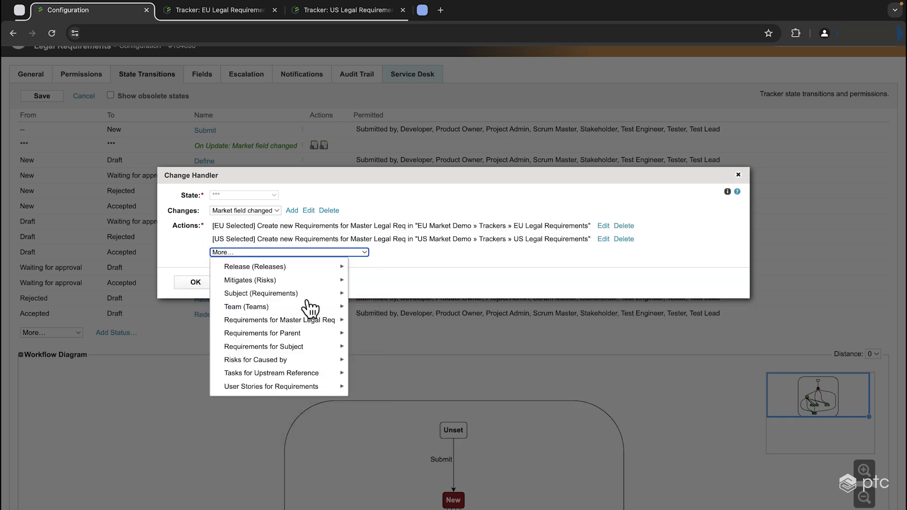
pyautogui.moveTo(280, 321)
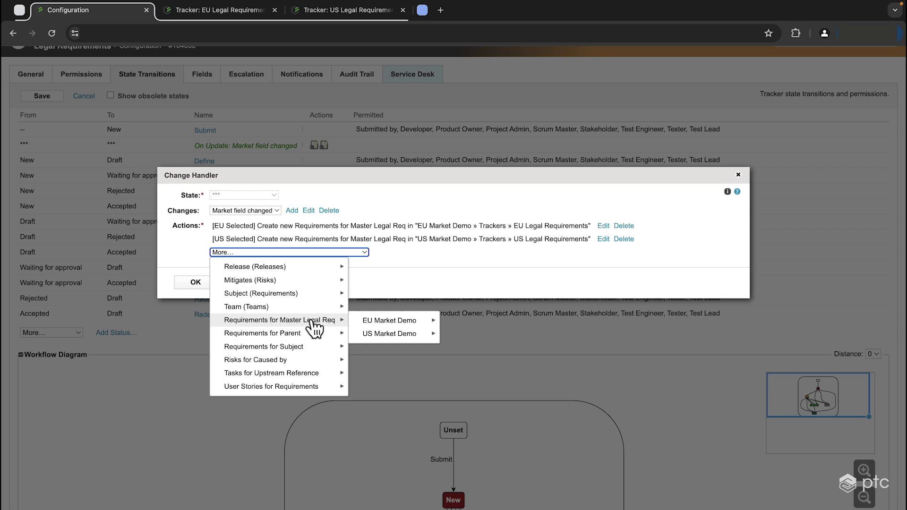
pyautogui.moveTo(424, 323)
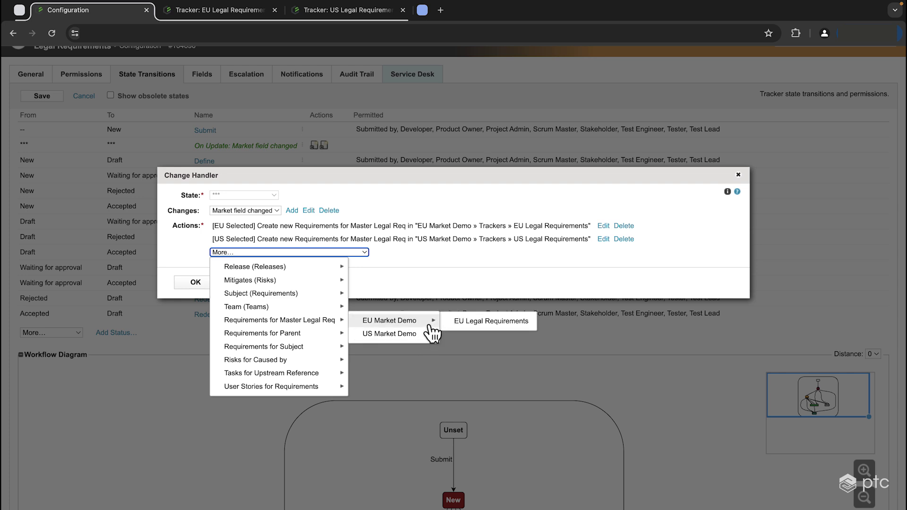
pyautogui.click(469, 323)
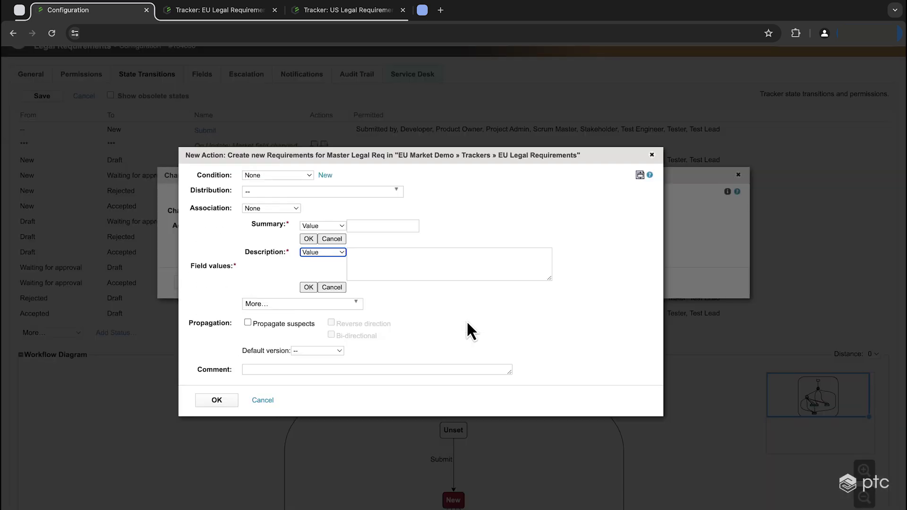